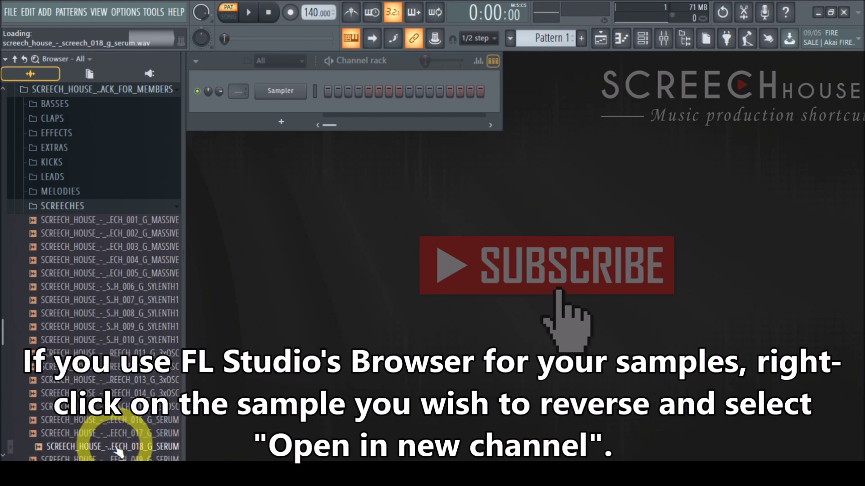
Load the 018 SERUM screech into a new Sampler channel and bring its sample settings forward.
right_click(115, 447)
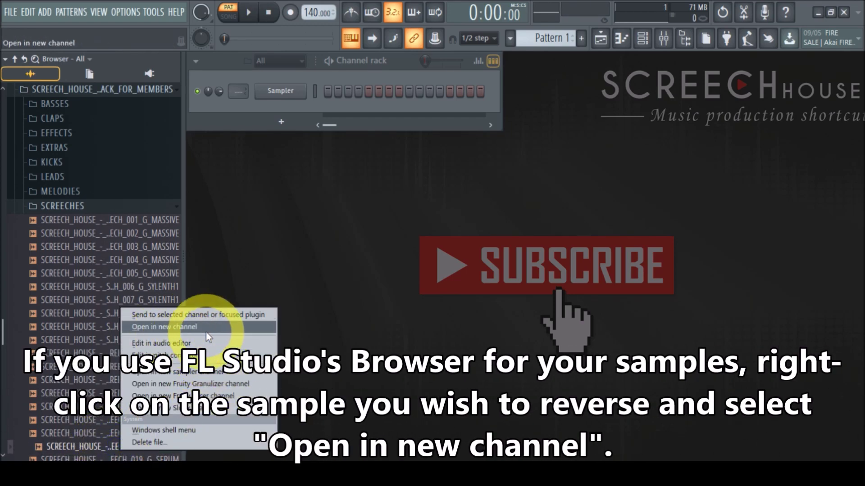
left_click(182, 329)
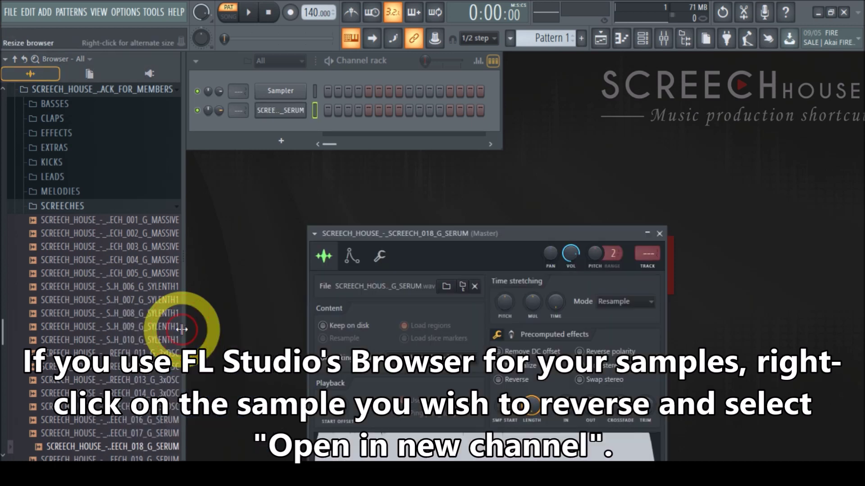
left_click_drag(422, 233, 407, 73)
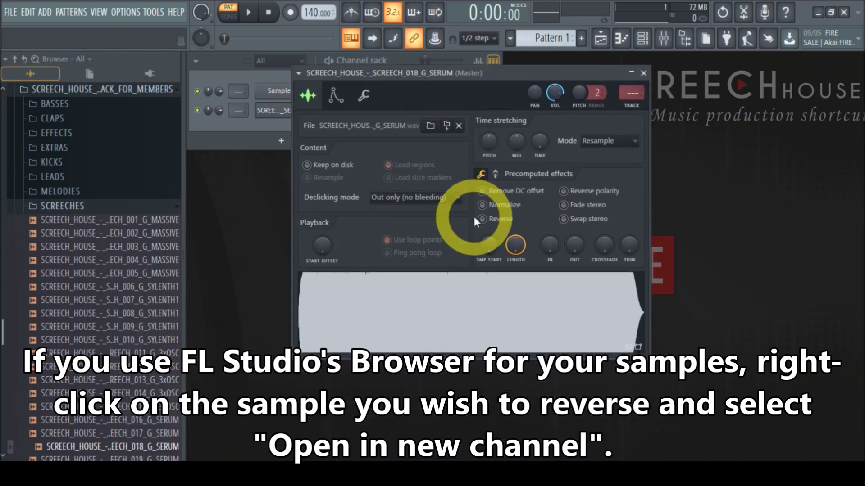
left_click(223, 114)
left_click(579, 73)
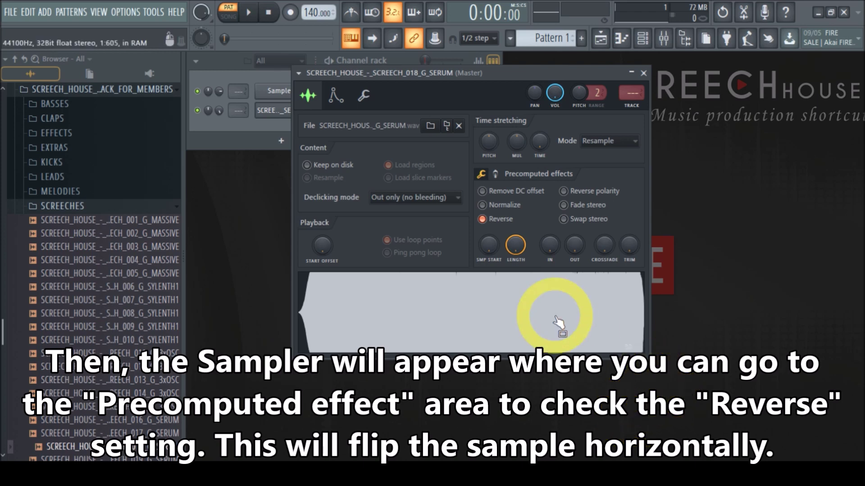
Untick Reverse under Precomputed effects for the 018 SERUM sample.
left_click(482, 218)
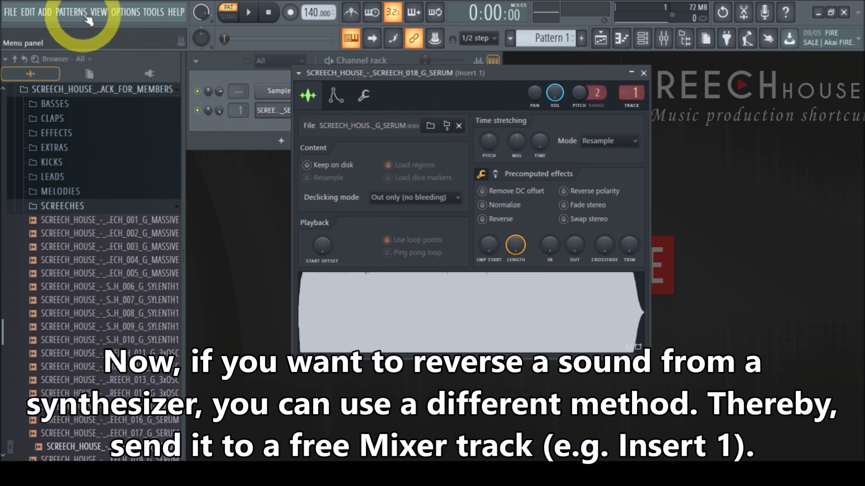
Show the Mixer from the View menu, reposition it, and select the Insert 1 track.
left_click(100, 12)
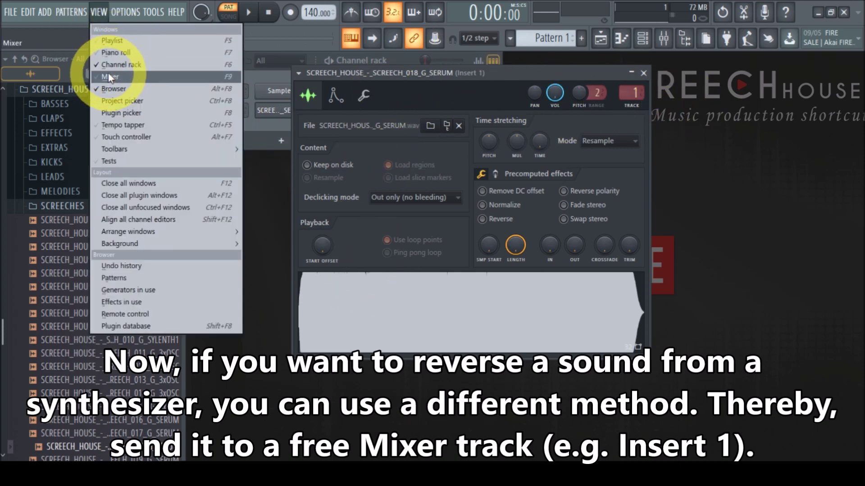
left_click(125, 82)
left_click_drag(529, 58, 462, 68)
left_click(312, 107)
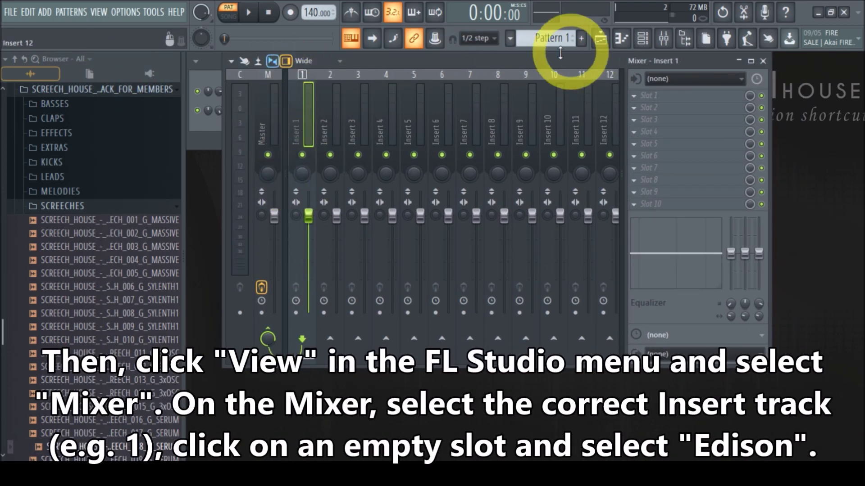
left_click_drag(498, 59, 450, 58)
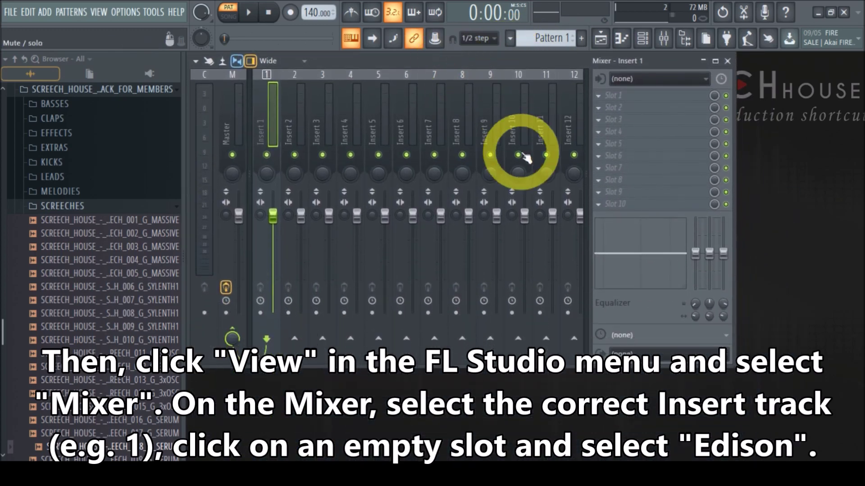
Load Edison into Slot 1 of Insert 1 and move its window up and left.
left_click(601, 98)
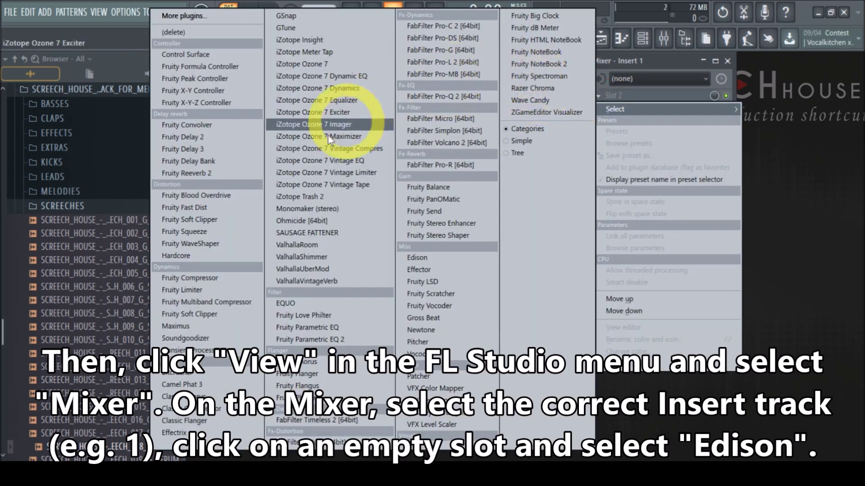
left_click(419, 260)
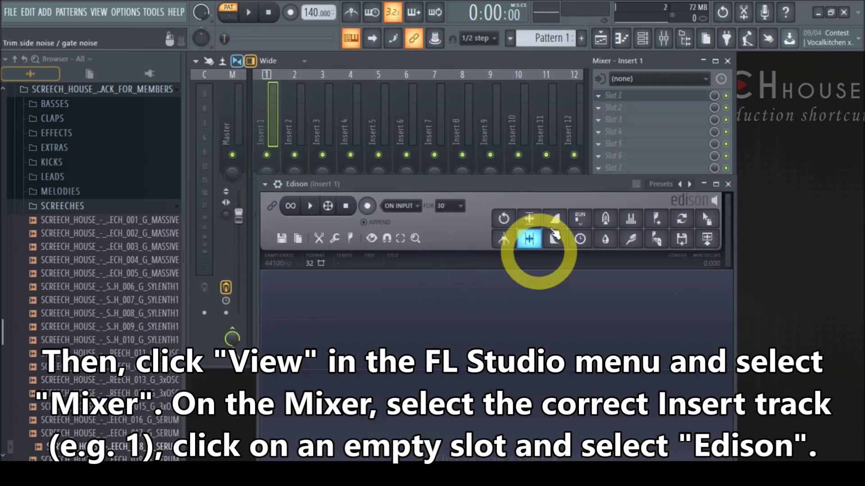
left_click_drag(471, 188, 395, 65)
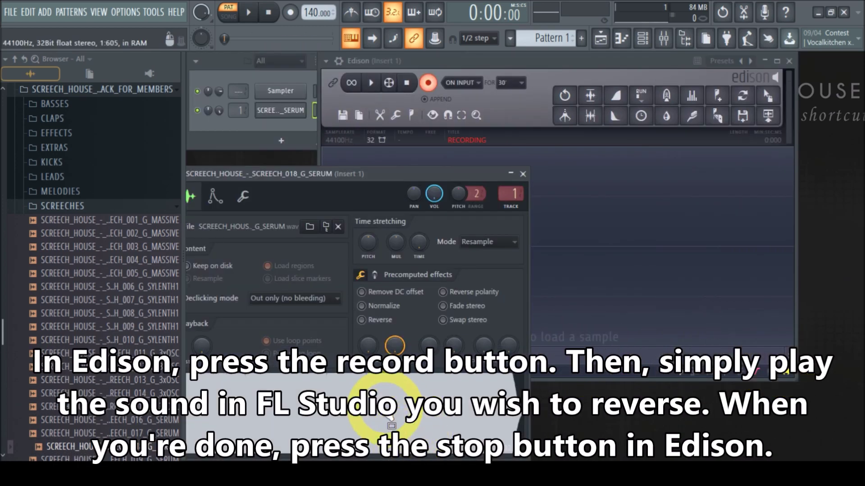
Record the SERUM sample's playback in Edison, close the sample settings, then stop recording.
left_click(376, 421)
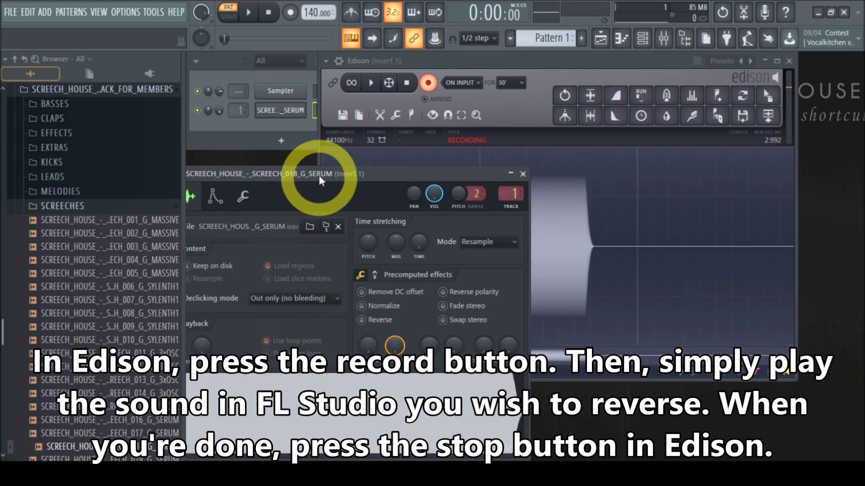
left_click_drag(320, 175, 417, 160)
left_click(621, 159)
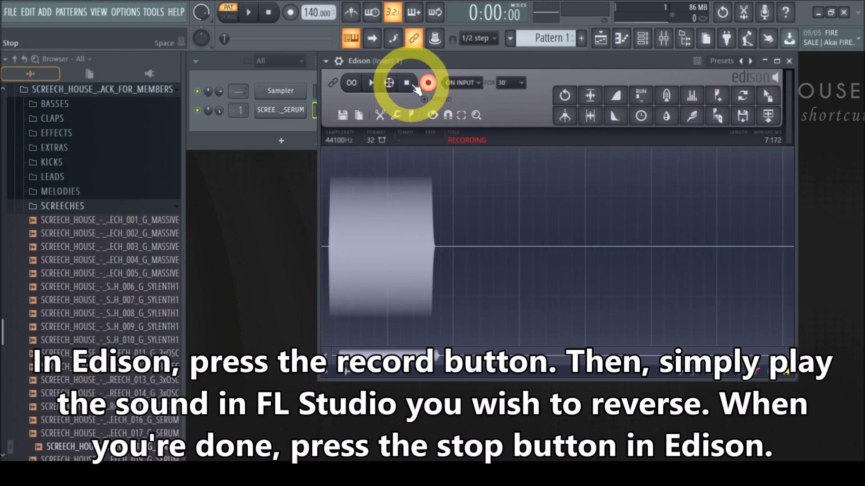
left_click(411, 83)
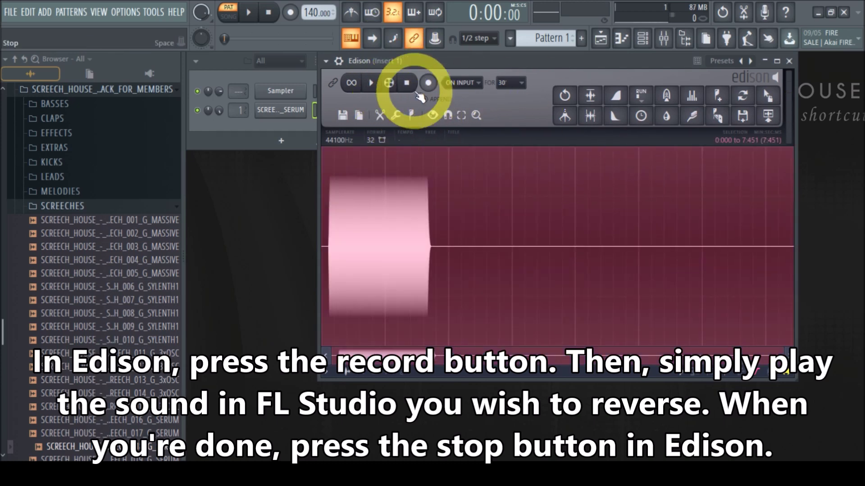
Select and delete the silent tail at the end of the Edison recording.
left_click(525, 269)
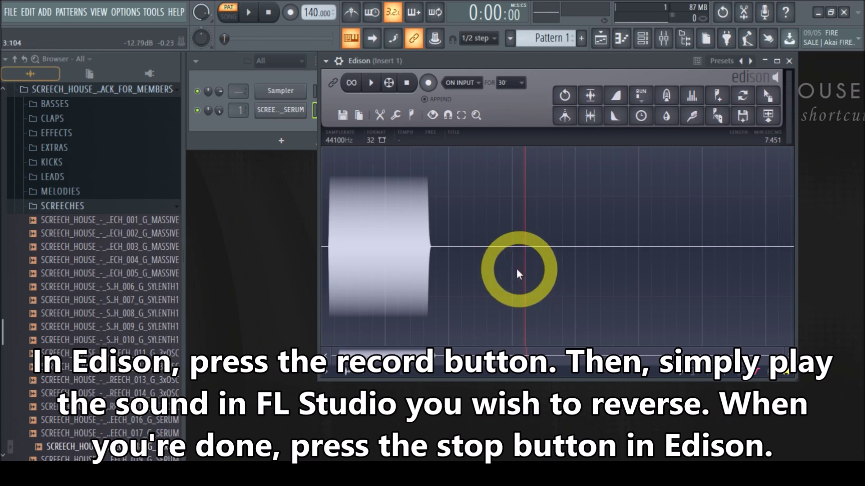
left_click_drag(441, 252, 793, 253)
key("Delete")
key("Delete")
Delete the silent lead-in at the start of the Edison recording.
left_click_drag(352, 253, 257, 251)
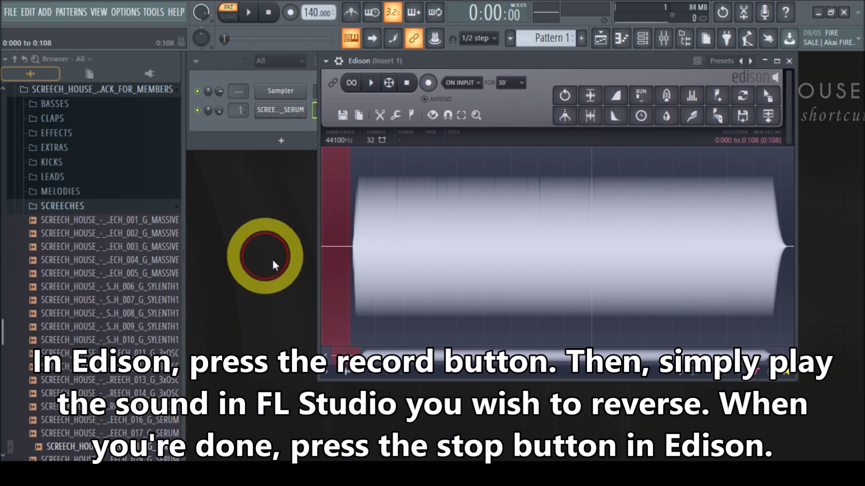
key("Delete")
left_click_drag(765, 358, 338, 336)
left_click_drag(399, 252, 207, 250)
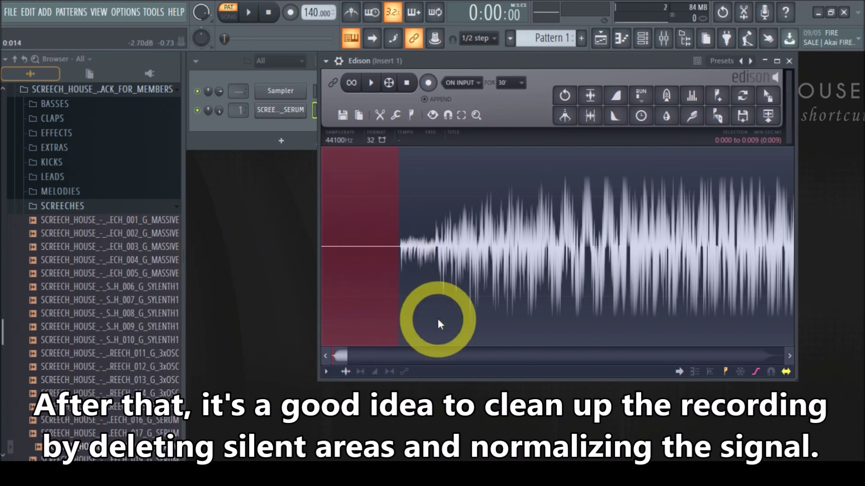
key("Delete")
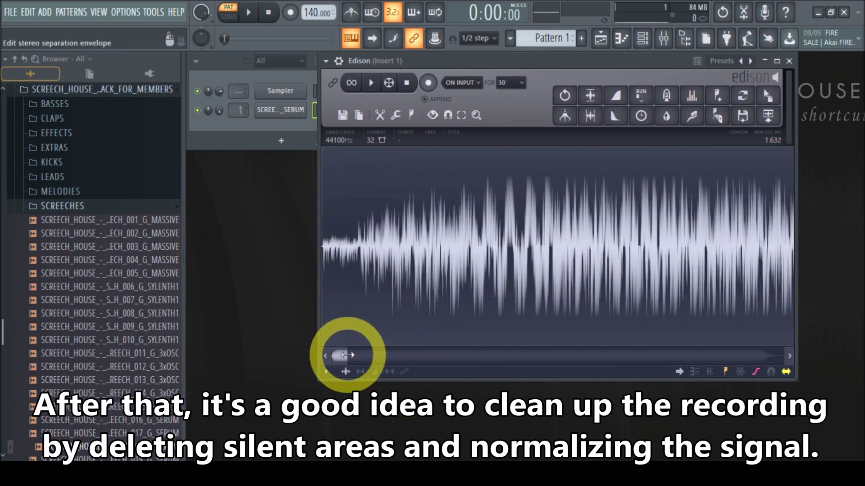
Normalize the recording, cut the remaining silent tail, and select the whole 1.604-second clip.
left_click_drag(347, 356, 405, 352)
key("ctrl+n")
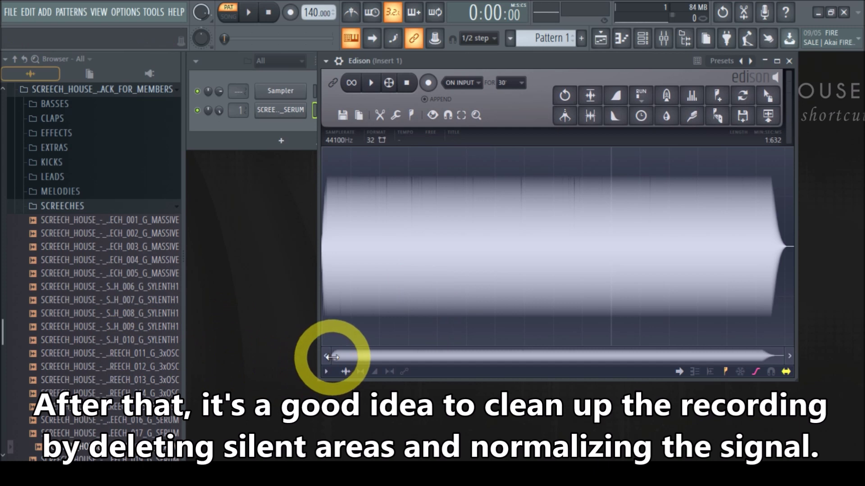
left_click_drag(332, 357, 608, 349)
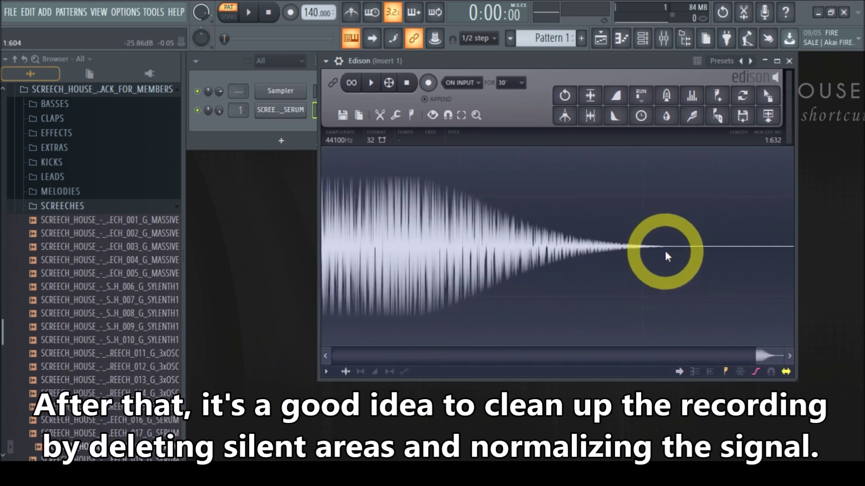
left_click_drag(667, 256, 843, 251)
key("Delete")
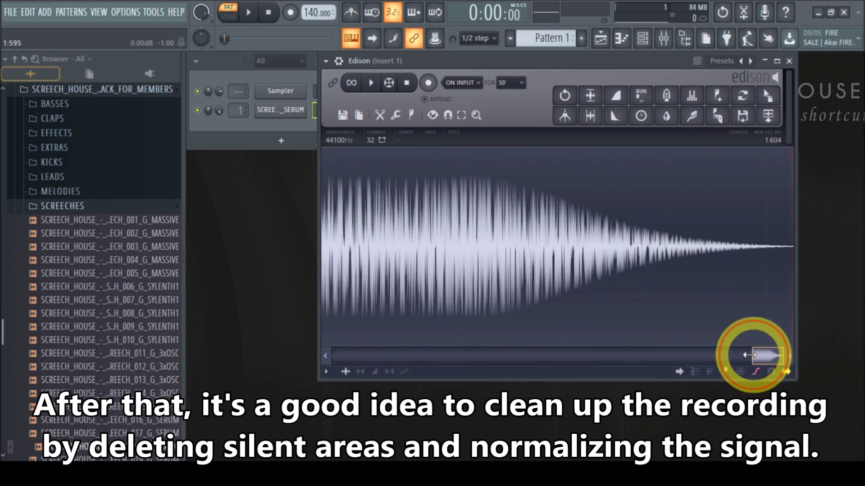
left_click_drag(761, 357, 9, 350)
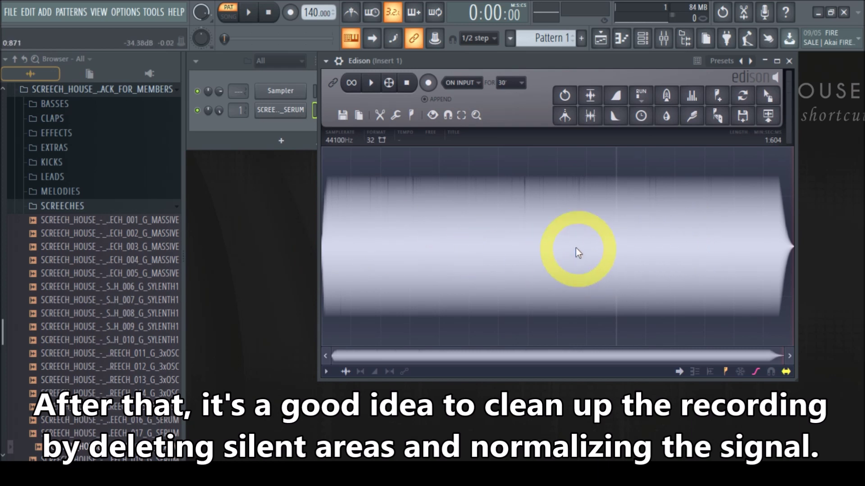
key("ctrl+a")
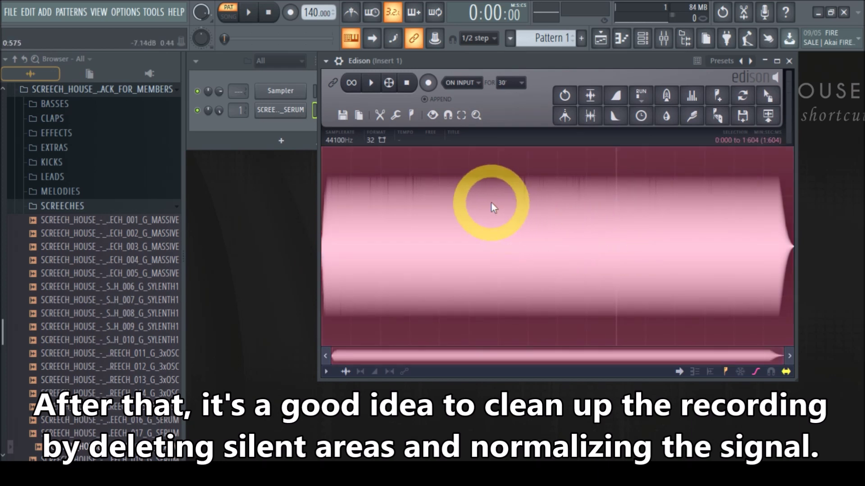
Apply Tools > Normalize to the entire 1.604-second Edison recording.
right_click(494, 207)
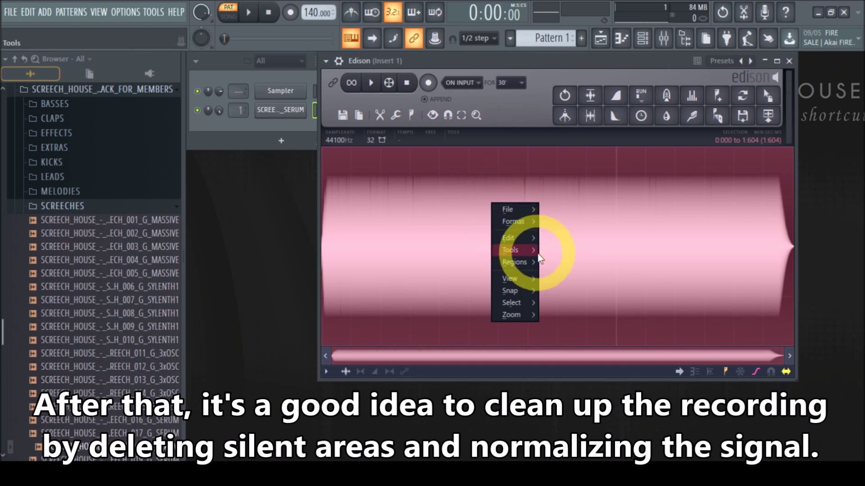
mouse_move(524, 250)
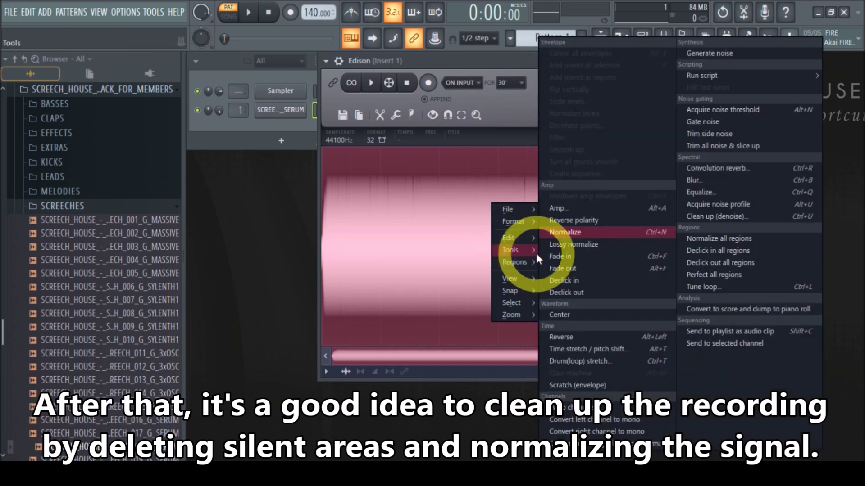
left_click(573, 233)
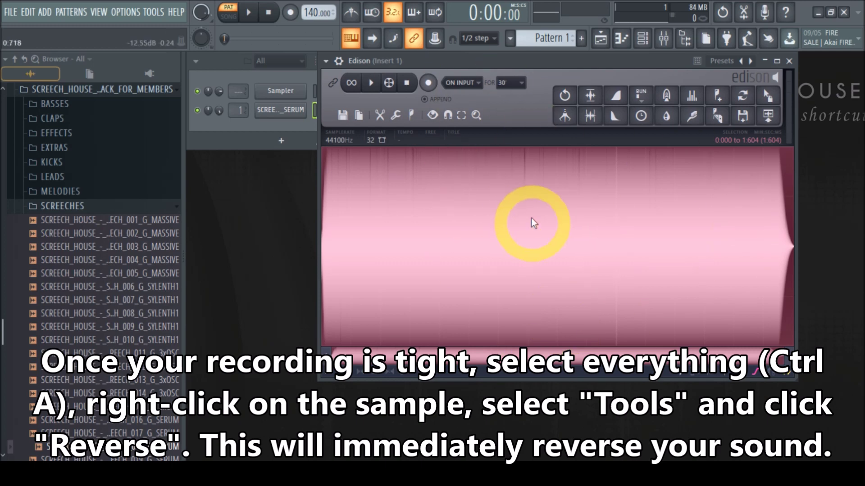
Reverse the Edison recording with Tools > Reverse and play back the reversed screech.
right_click(422, 205)
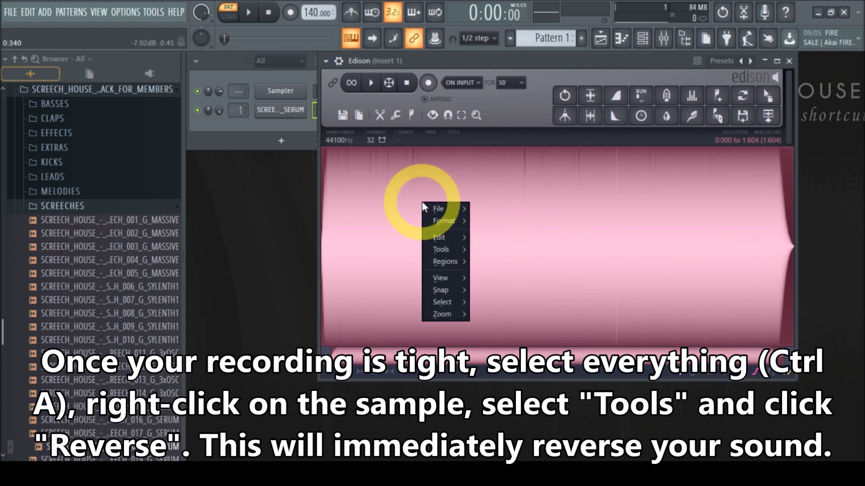
mouse_move(441, 249)
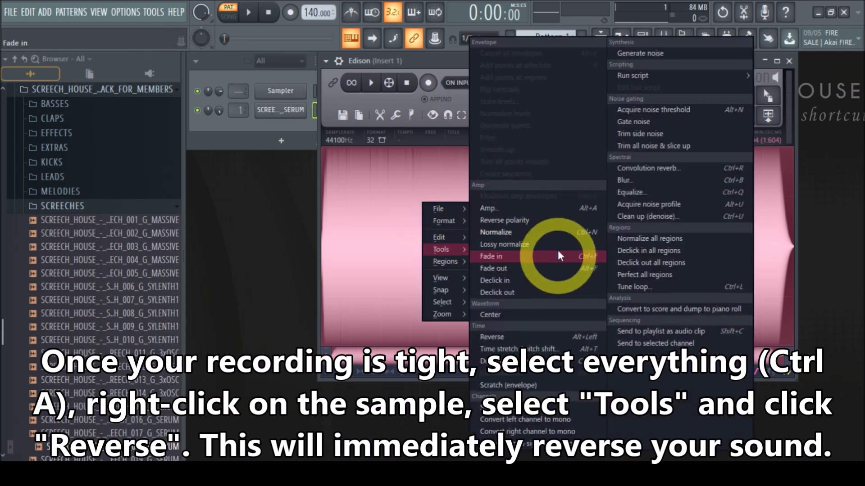
left_click(507, 342)
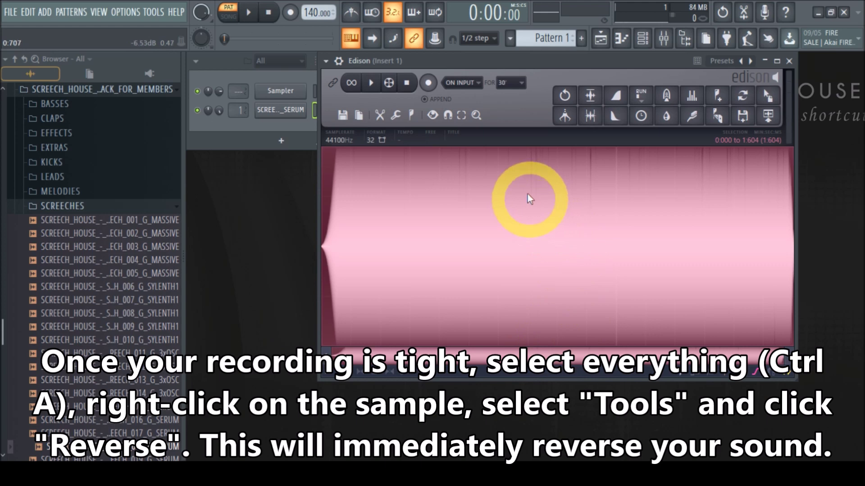
left_click(372, 83)
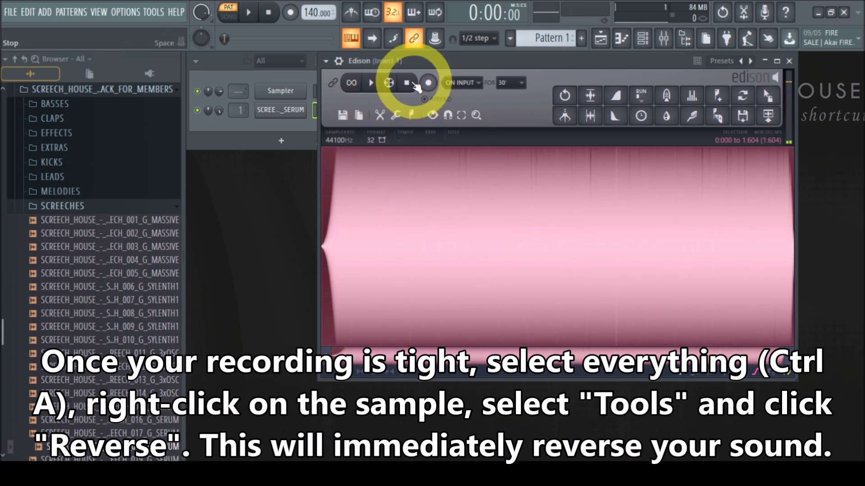
left_click_drag(572, 61, 441, 60)
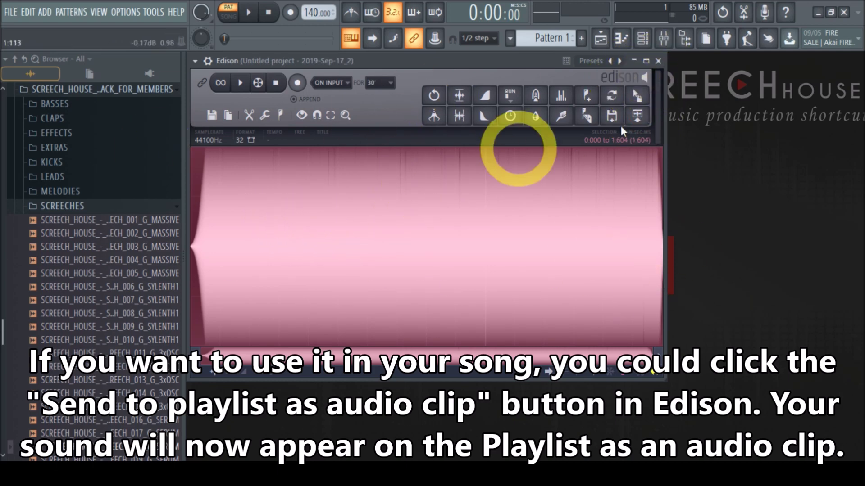
Close Edison and view the reversed screech clip on Playlist Track 1, zoomed out.
left_click(658, 61)
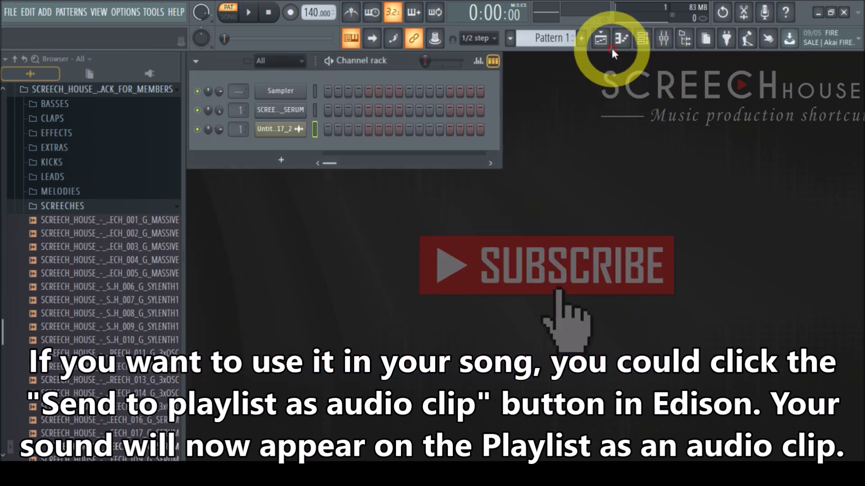
left_click(604, 41)
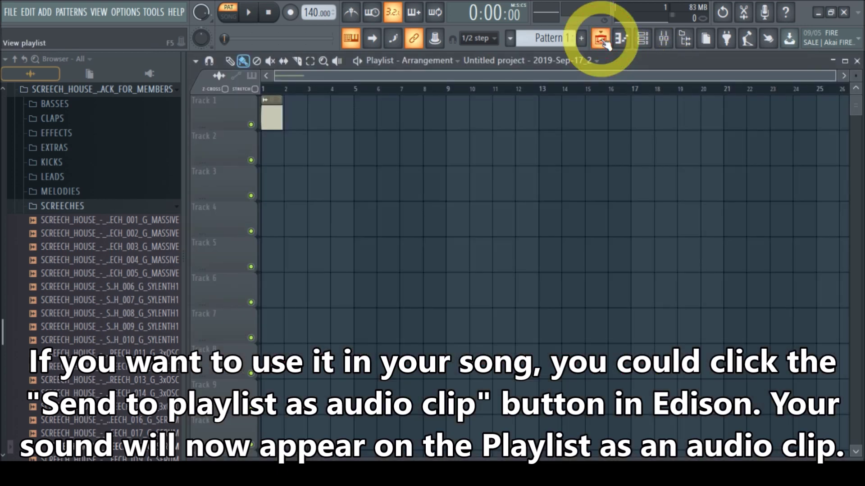
scroll(616, 225, "up", 5)
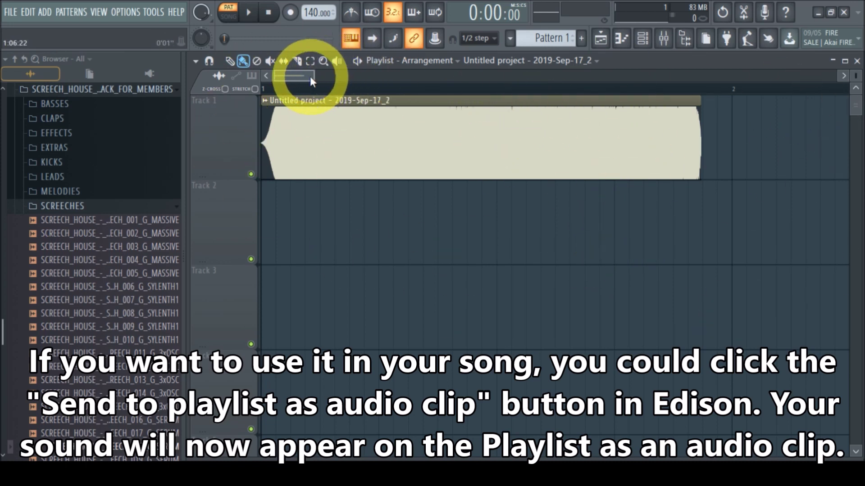
left_click_drag(313, 76, 354, 76)
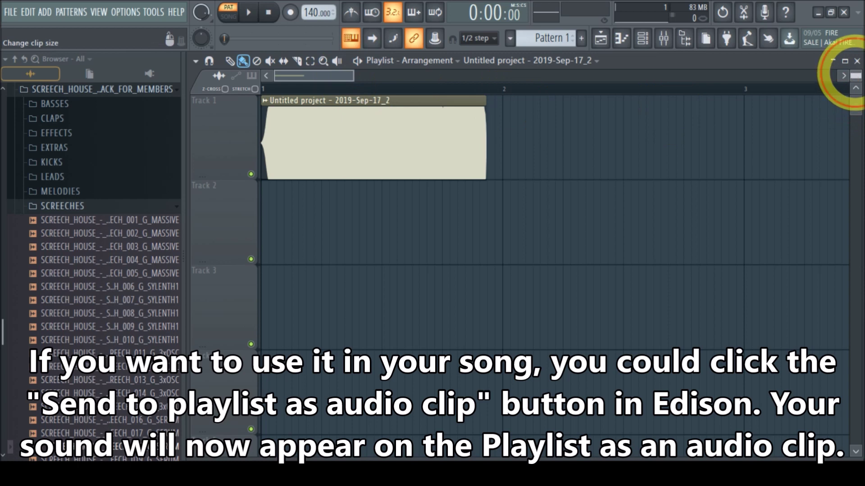